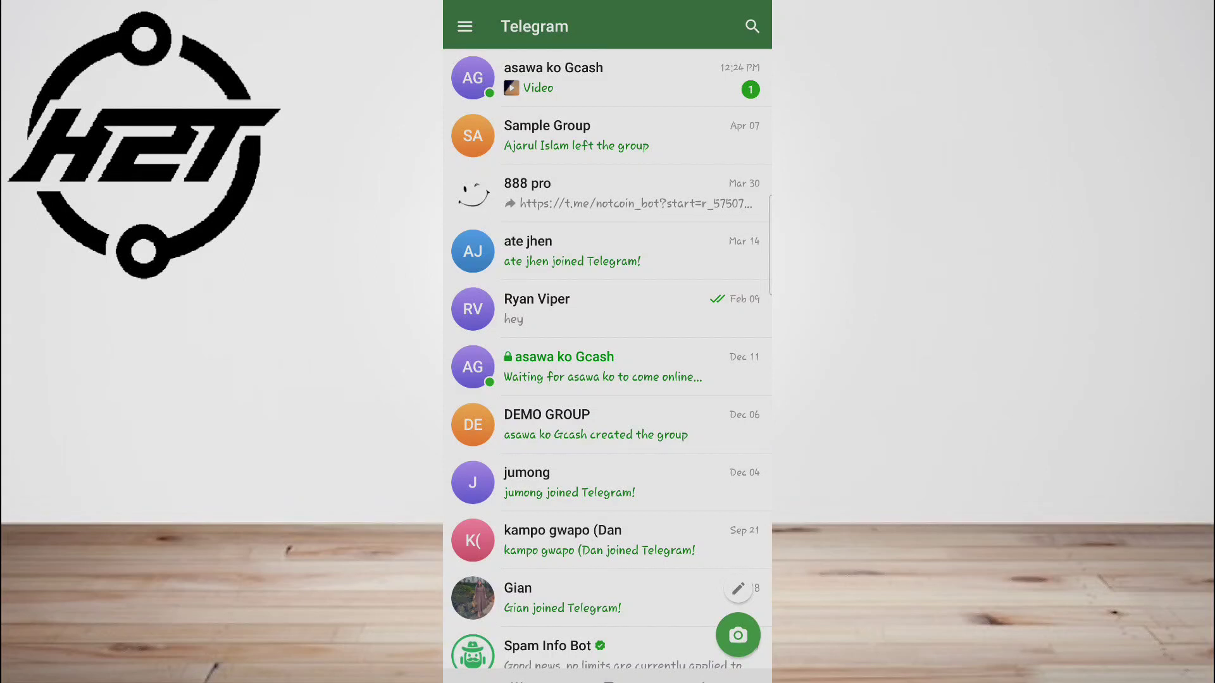
- Open the asawa ko Gcash chat, view the balloon video, and bring up its message options
click(608, 87)
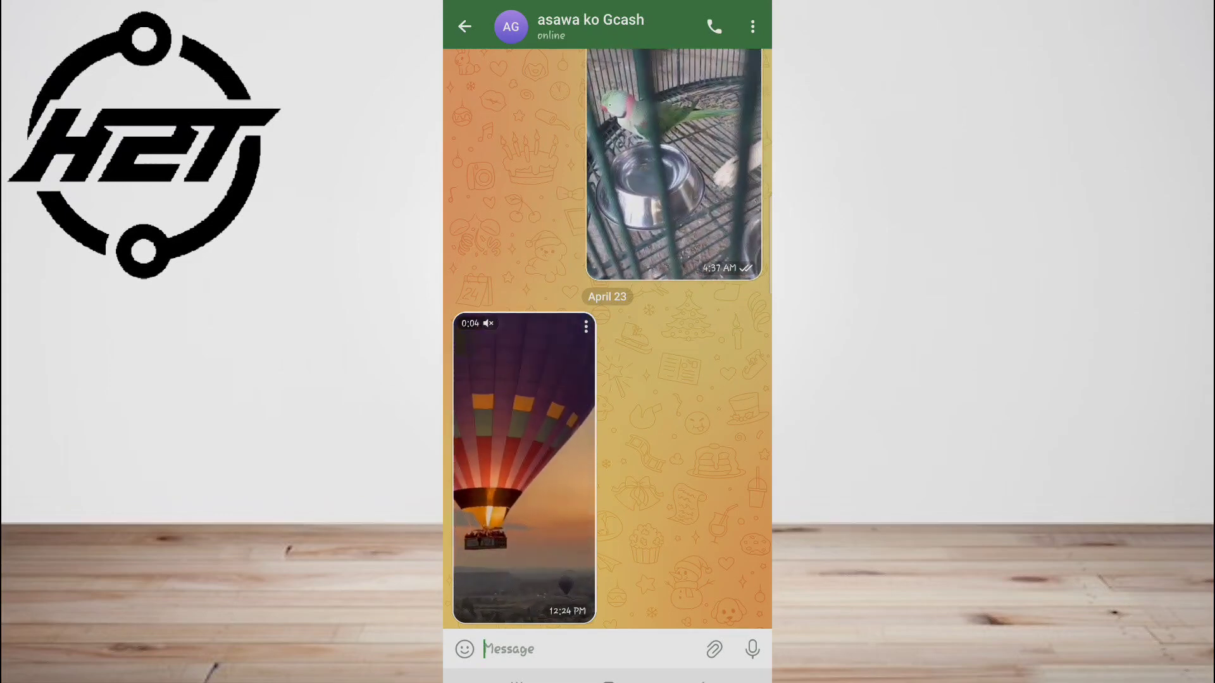
click(524, 469)
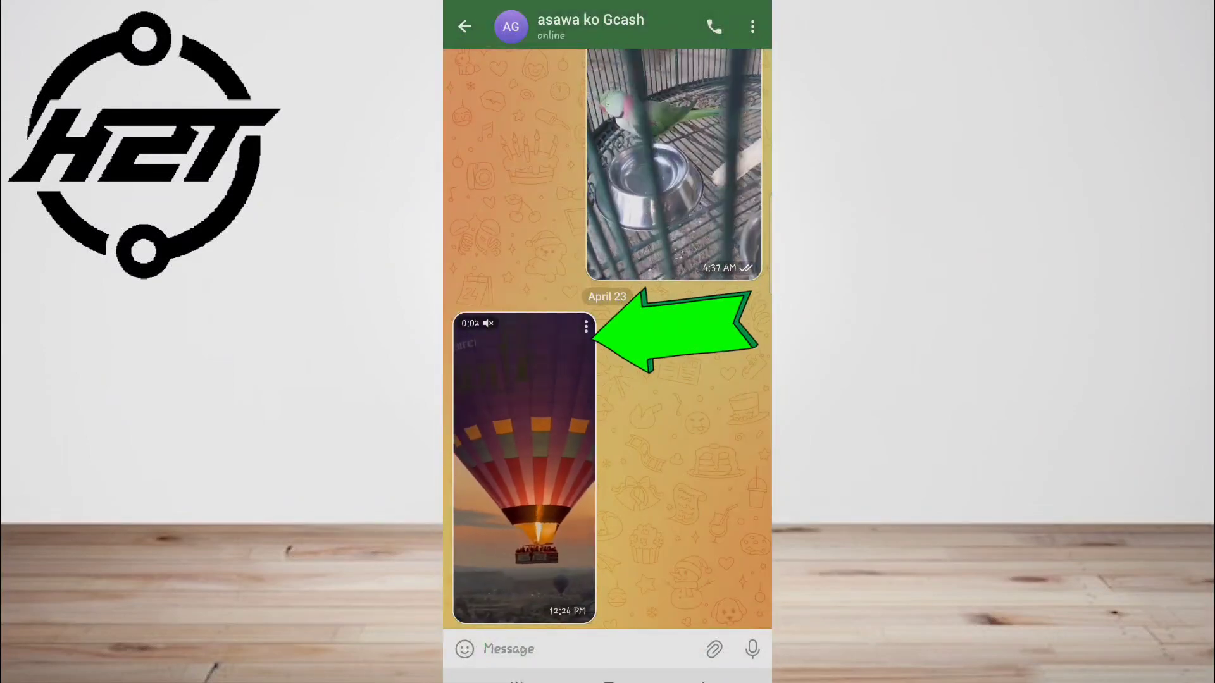
click(586, 326)
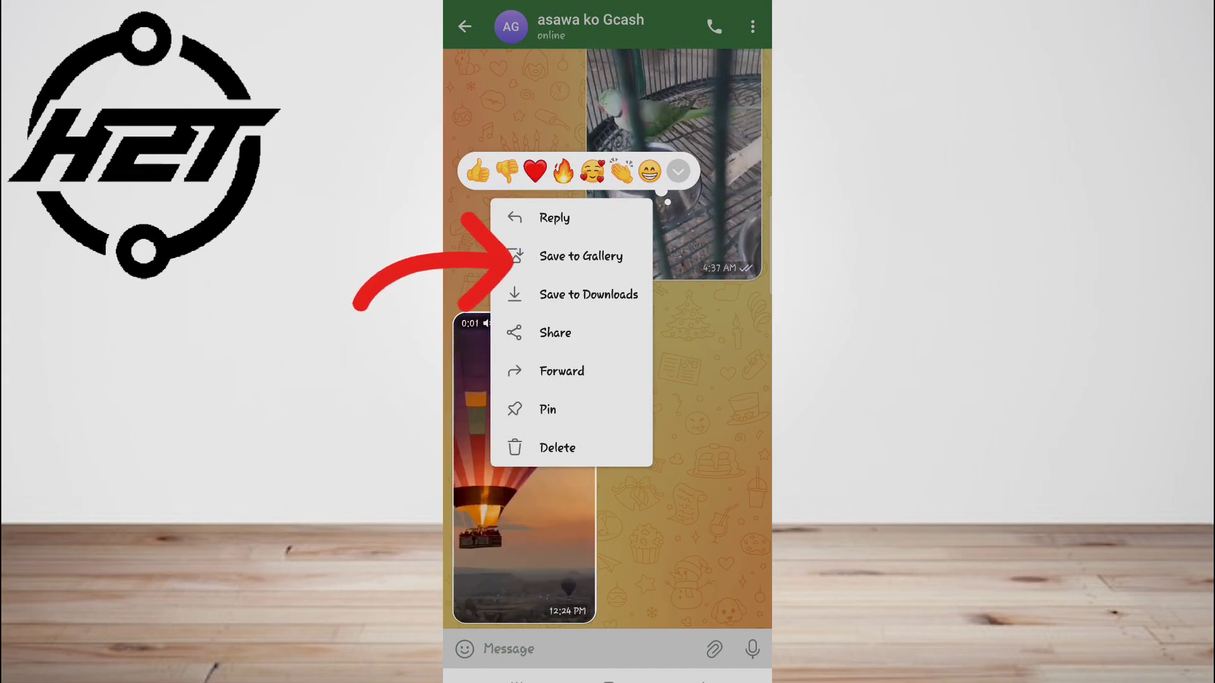
click(580, 256)
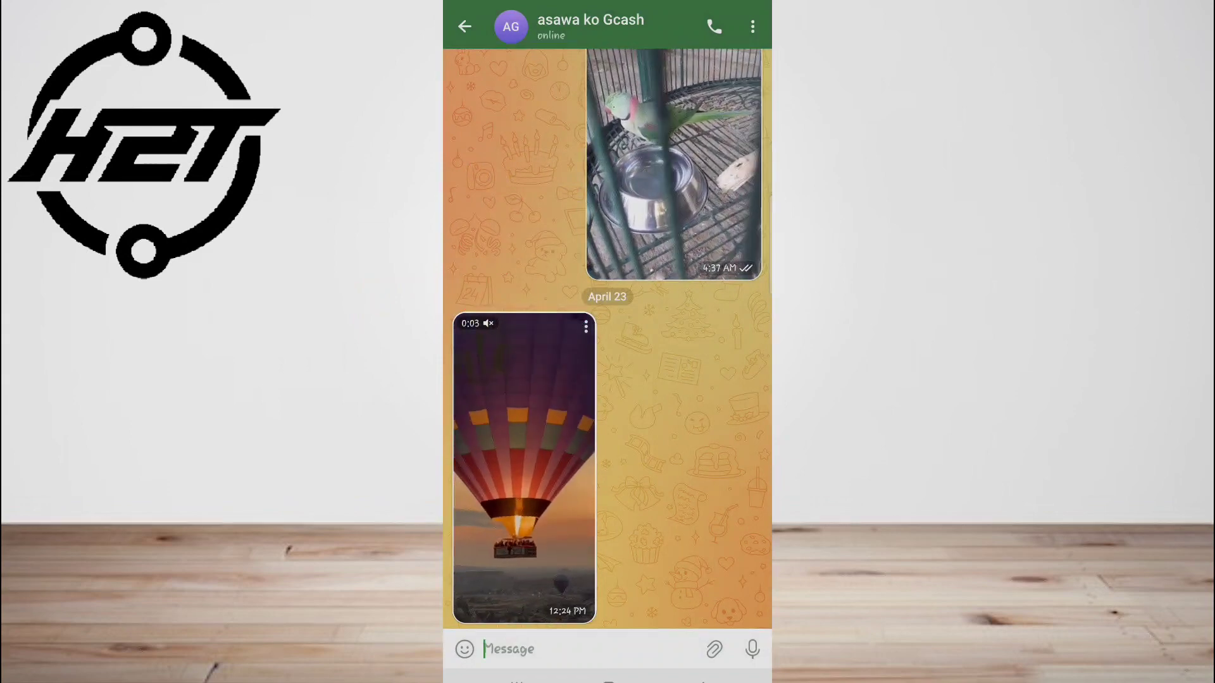
click(570, 380)
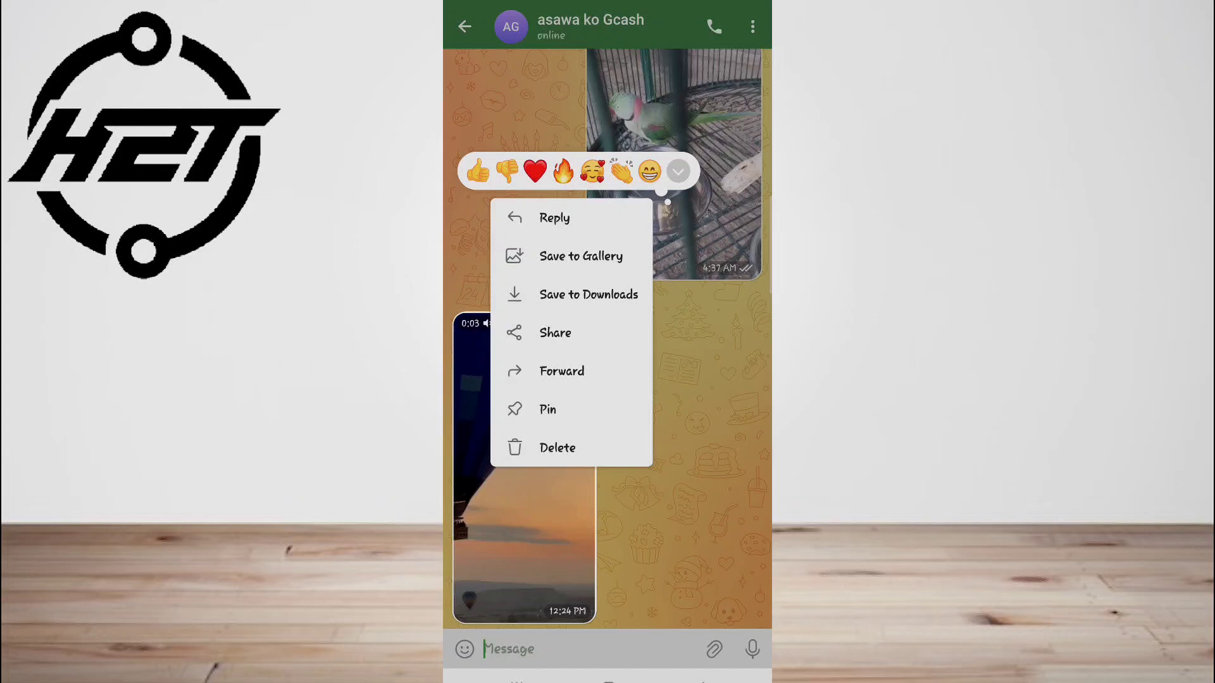
- Save the balloon video to the gallery, then return to the Telegram chat
click(581, 257)
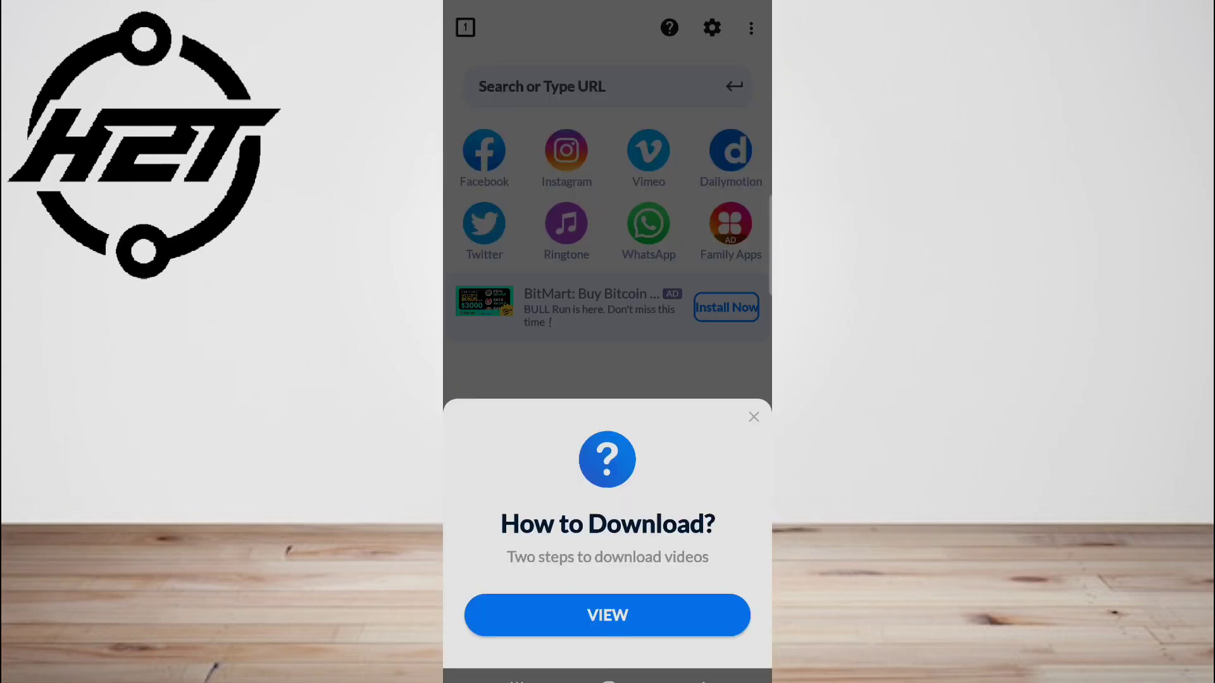
click(608, 616)
click(630, 48)
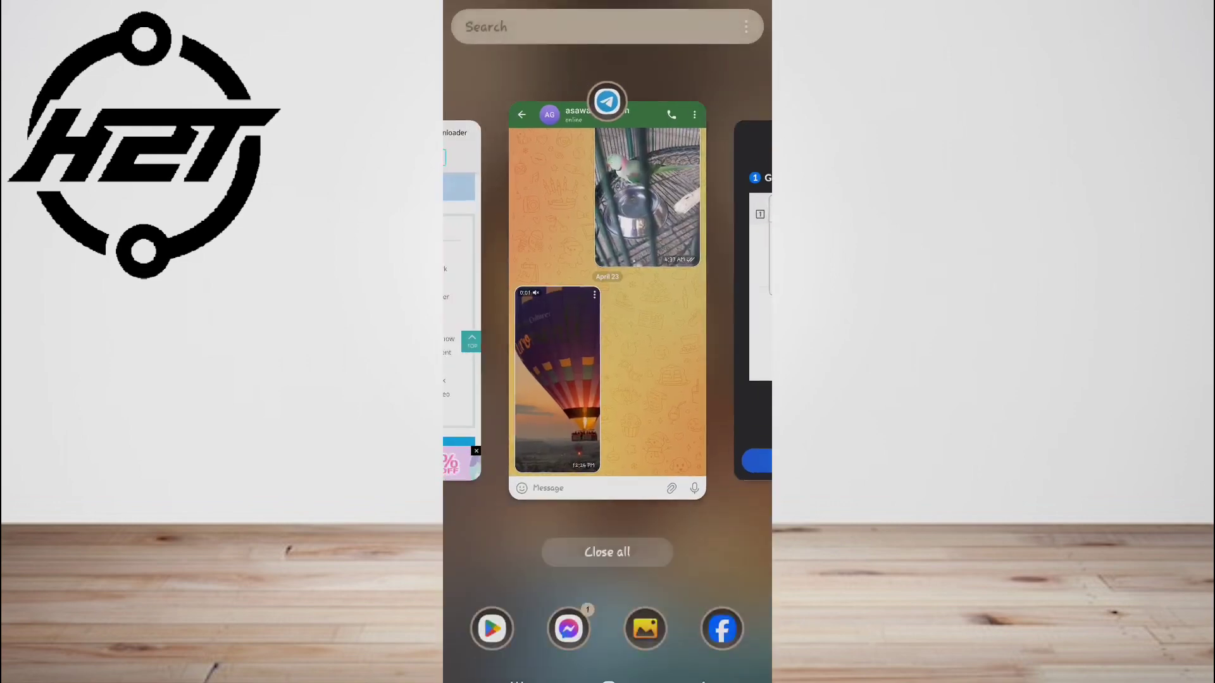
click(608, 342)
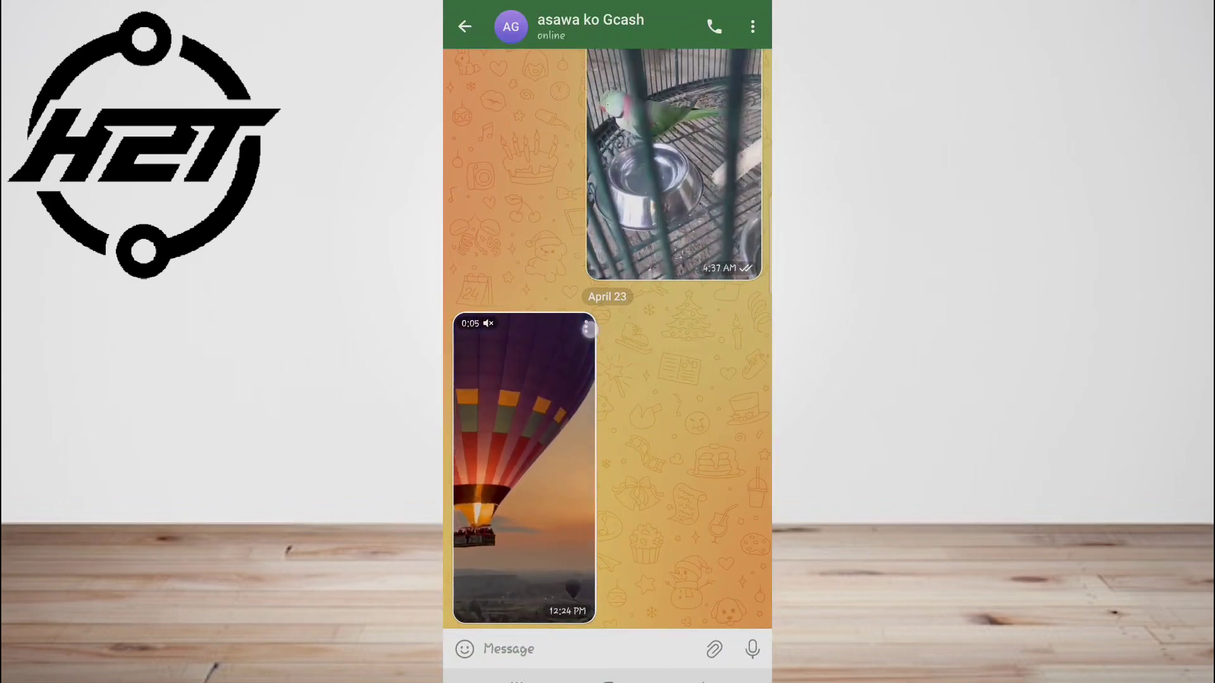
- Open the balloon video's share sheet, then close it
click(667, 201)
click(570, 332)
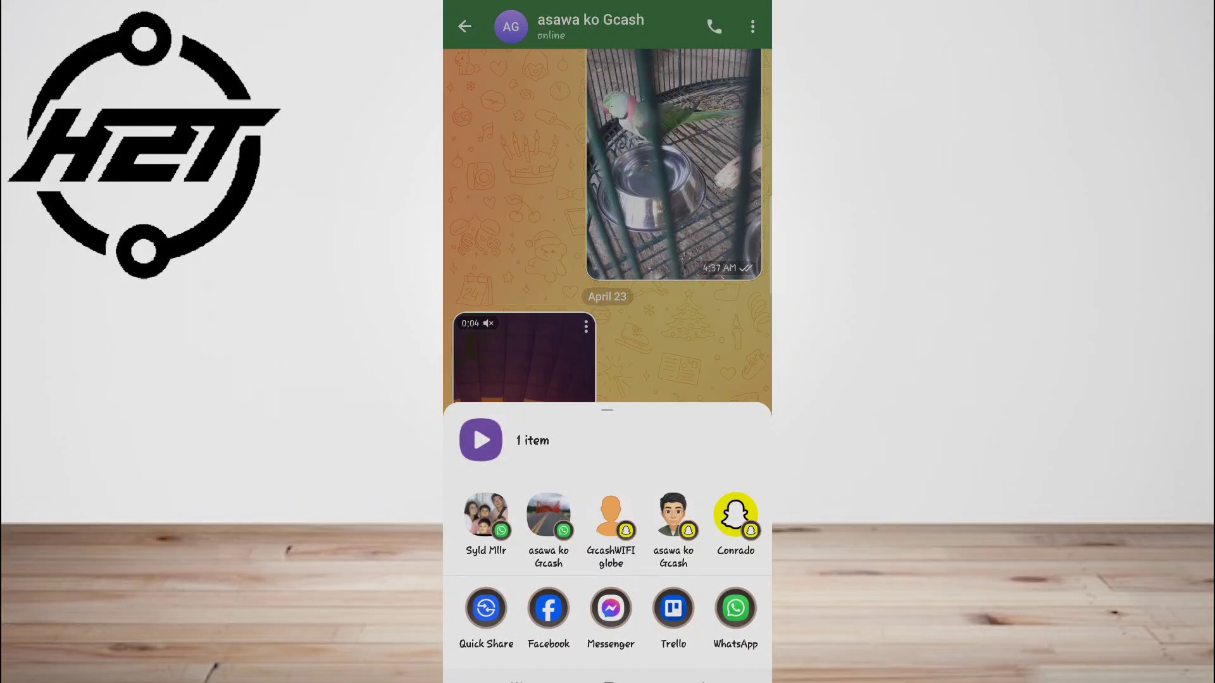
key(Escape)
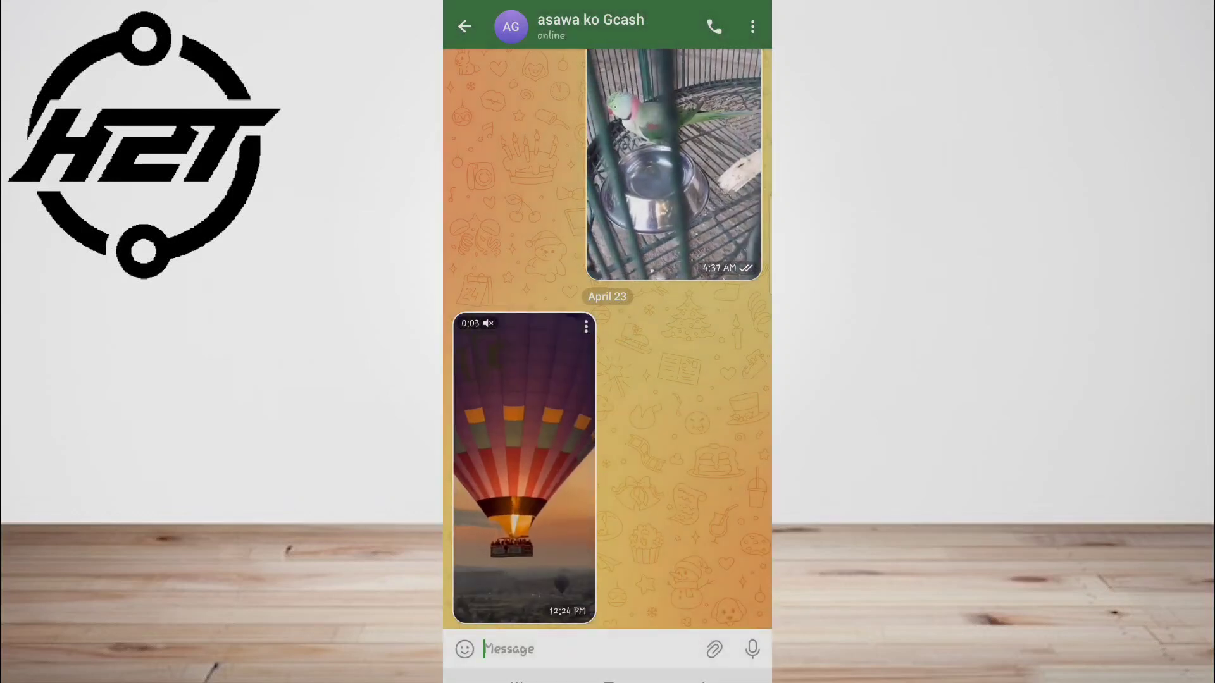
- Reopen the video's share sheet, reveal more apps, and move on to the saved video
click(667, 202)
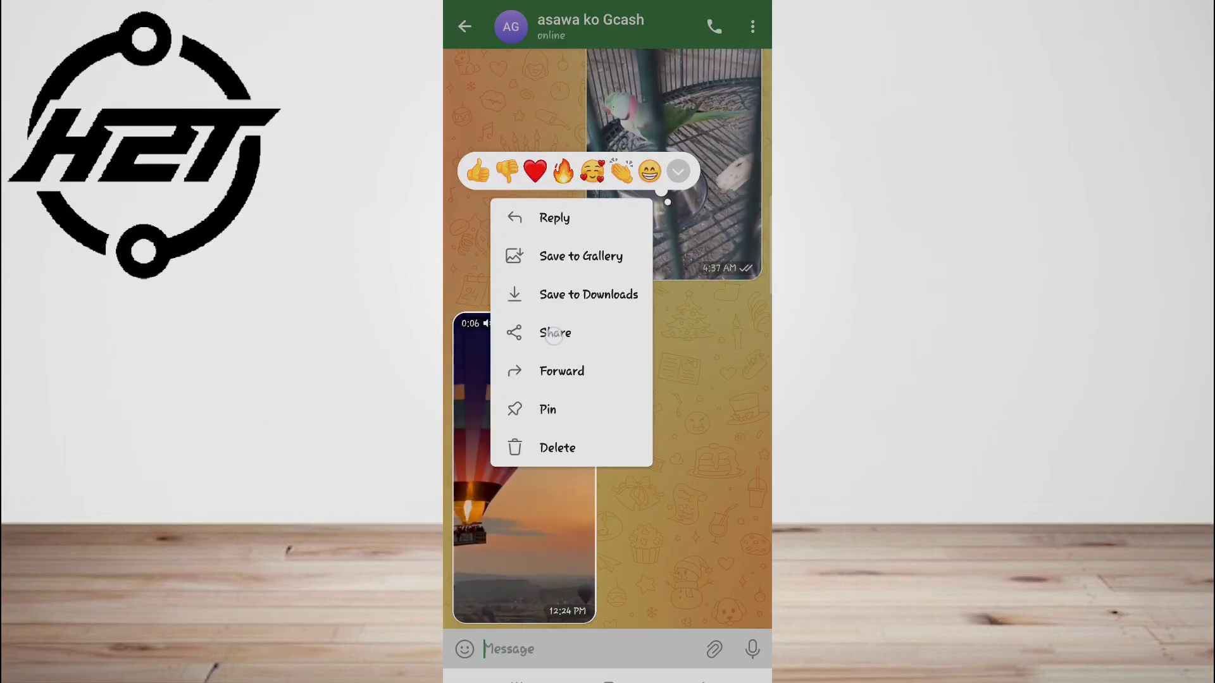
click(555, 333)
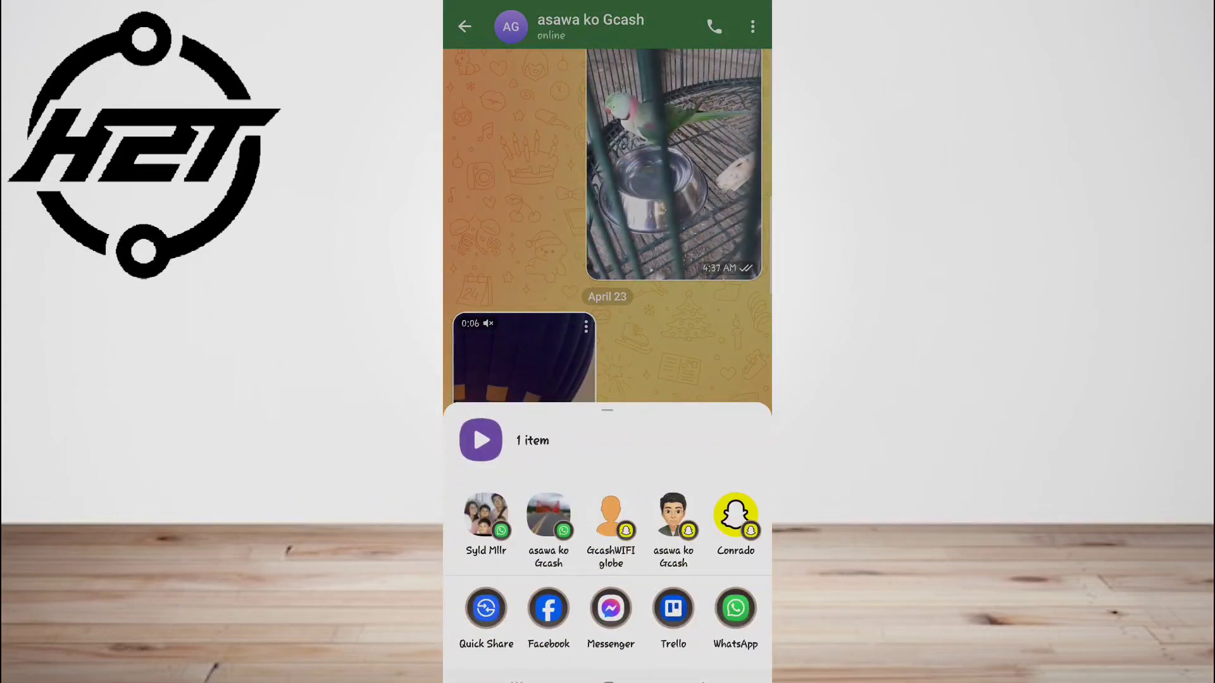
scroll(608, 527, right, 5)
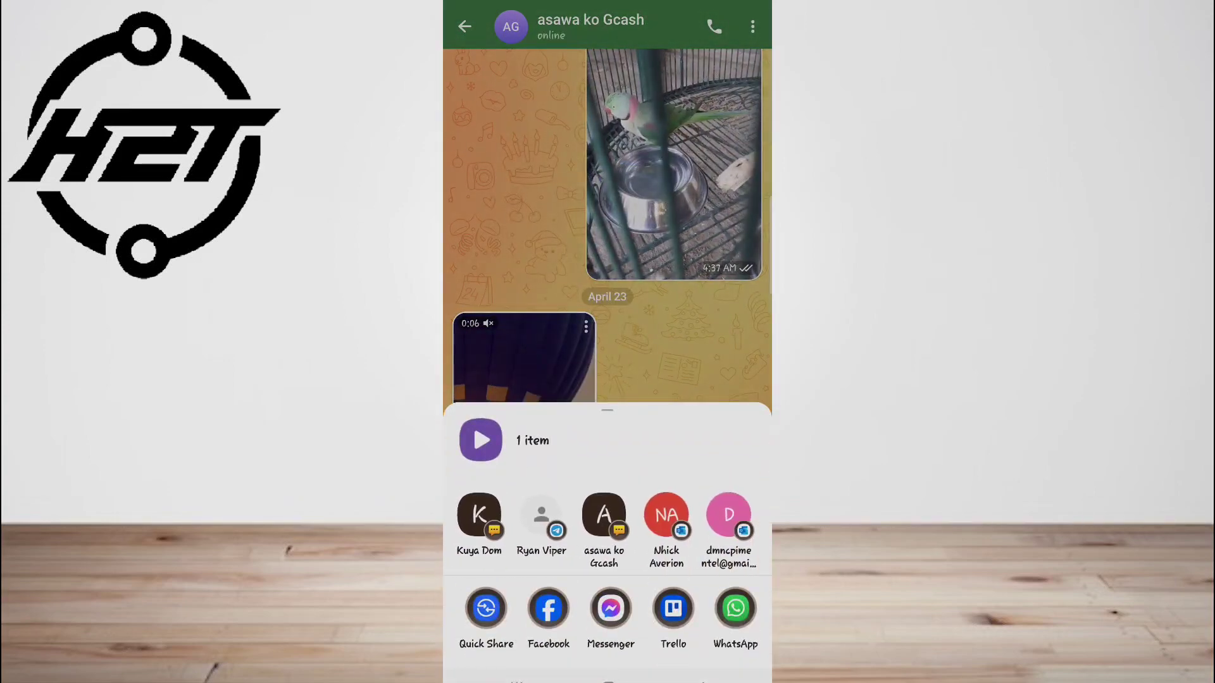
scroll(608, 612, right, 5)
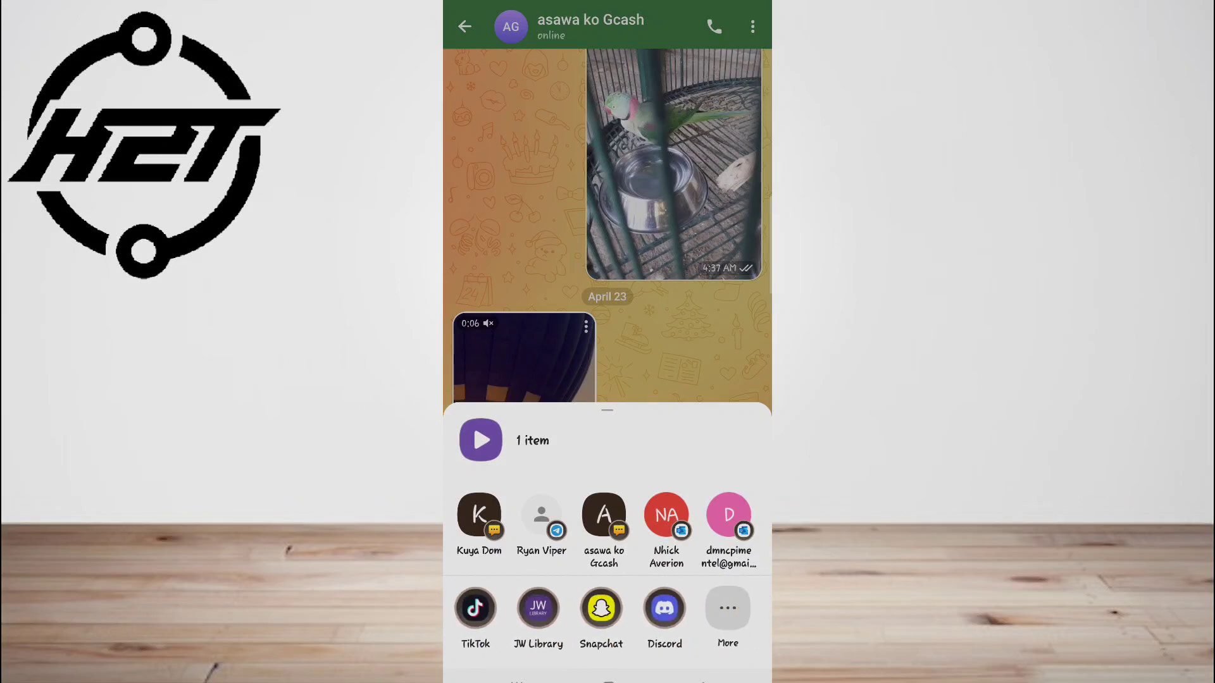
click(729, 612)
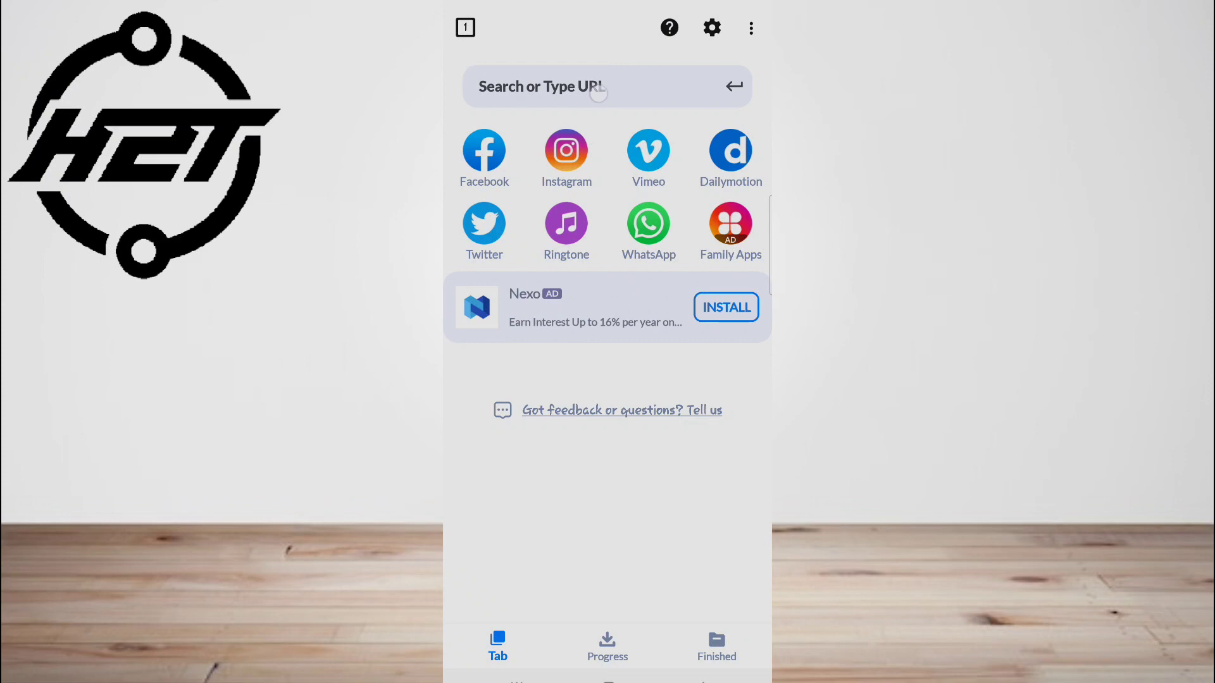
click(570, 87)
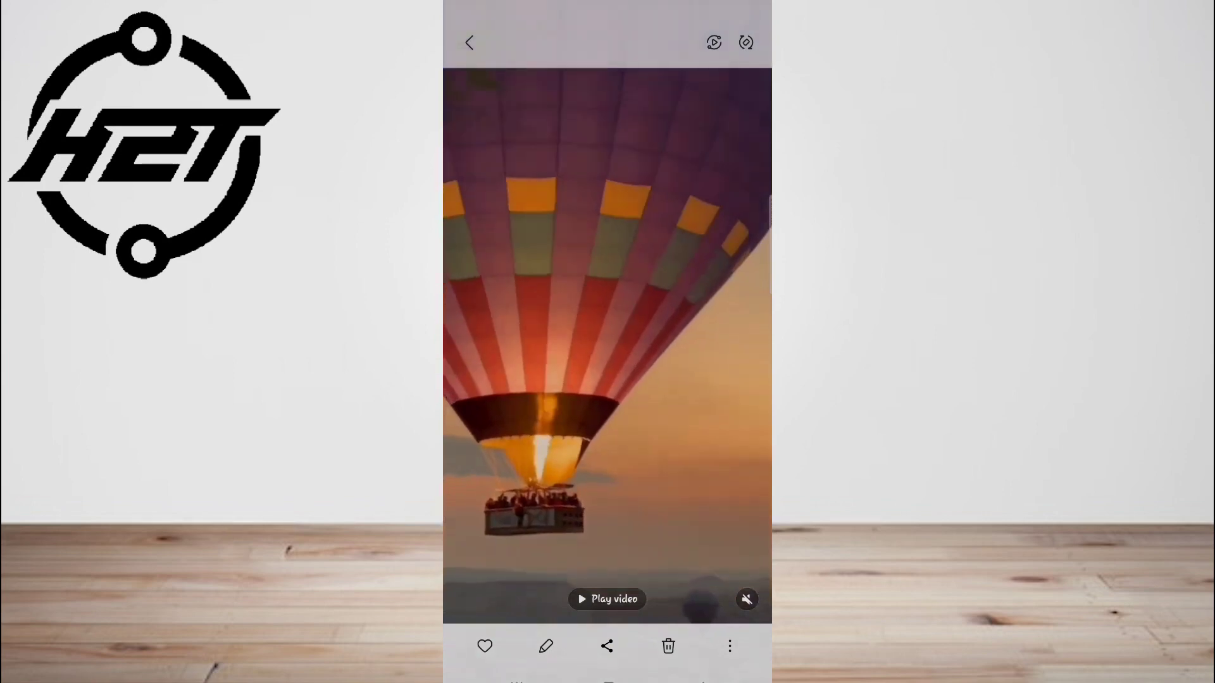
- Show the extra actions menu for the saved balloon video in Gallery
click(729, 646)
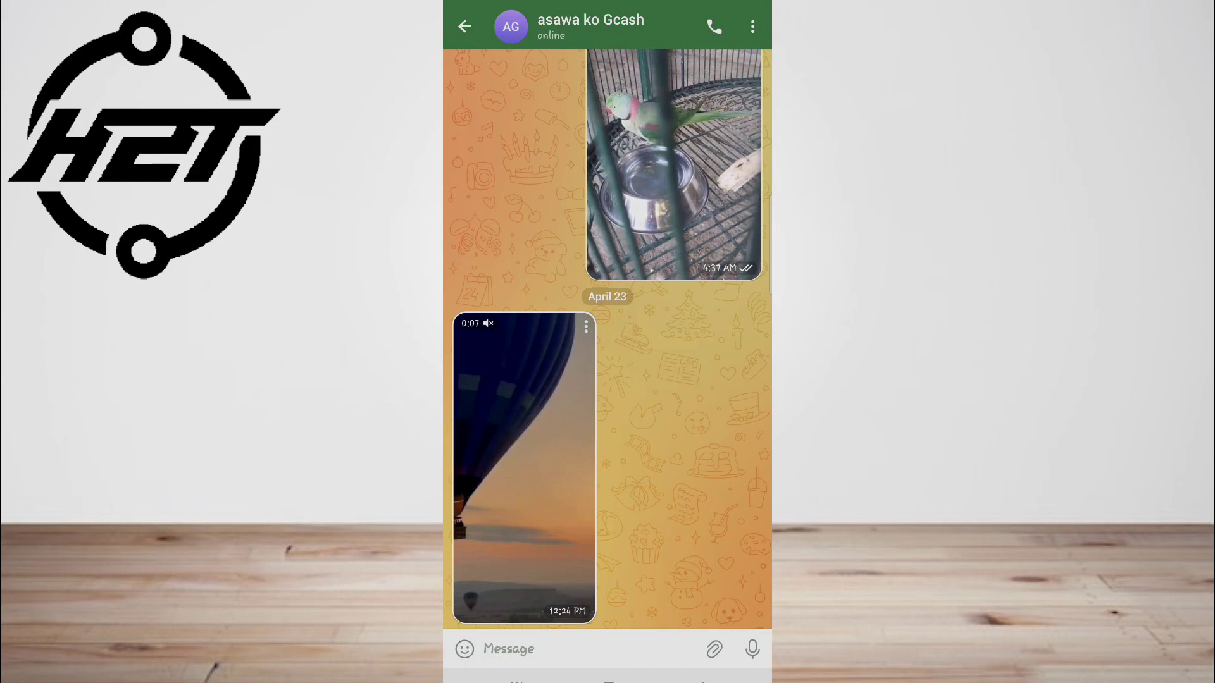
- Focus the message field in the asawa ko Gcash chat
click(570, 649)
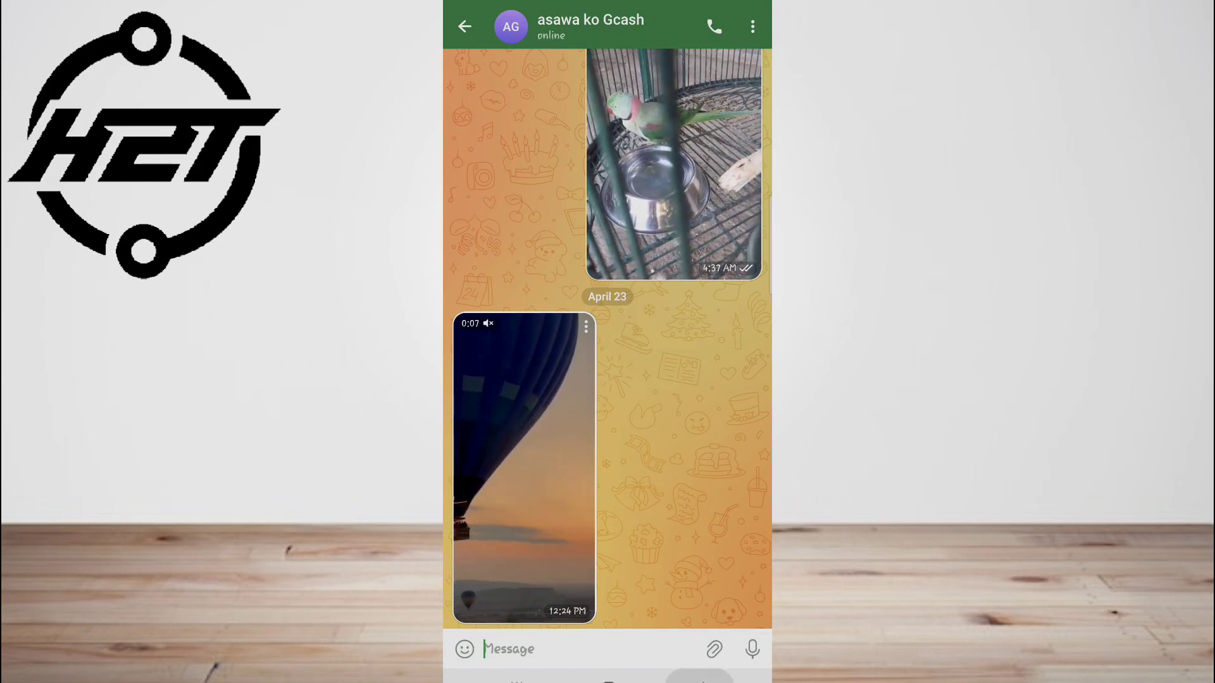